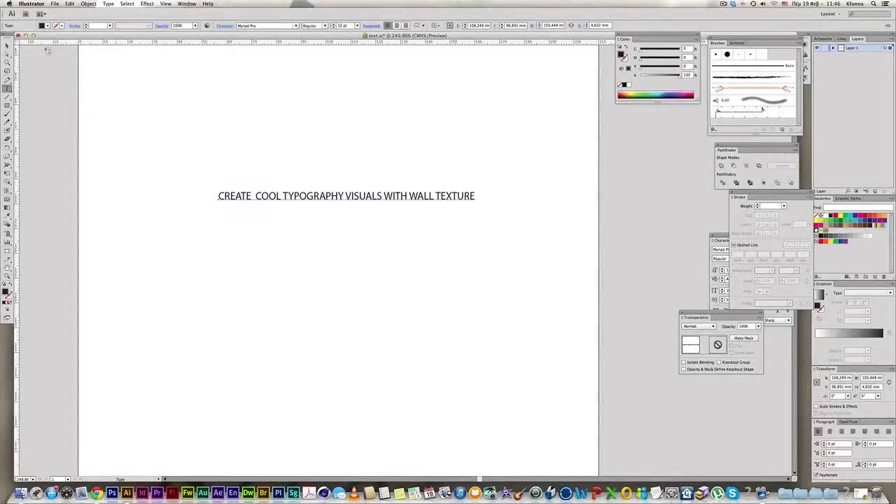
Move the text line higher on the artboard and deselect it
key(v)
drag(339, 211, 365, 188)
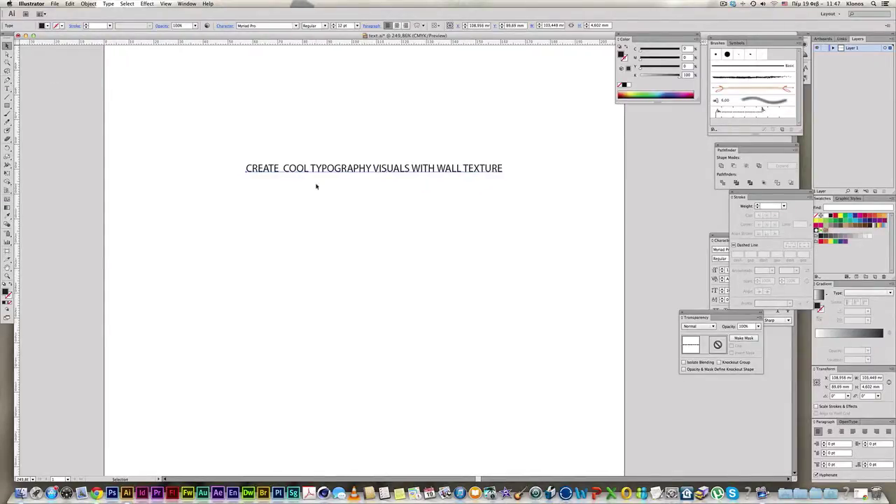
key(t)
key(super+shift+a)
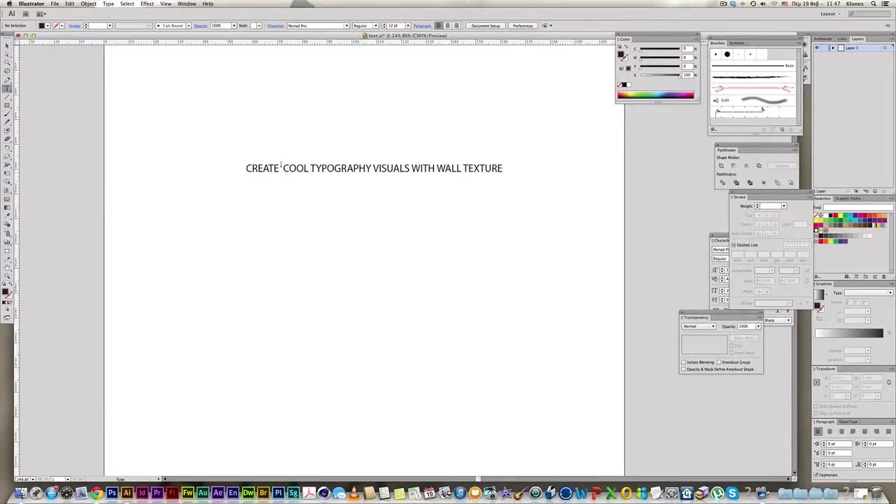
Set the whole text line's font to Impact and move the line slightly further up
key(super+a)
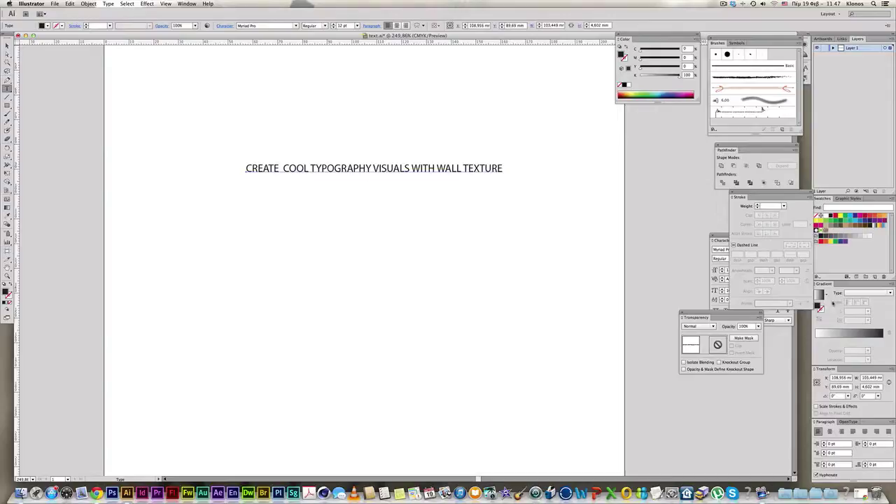
click(721, 240)
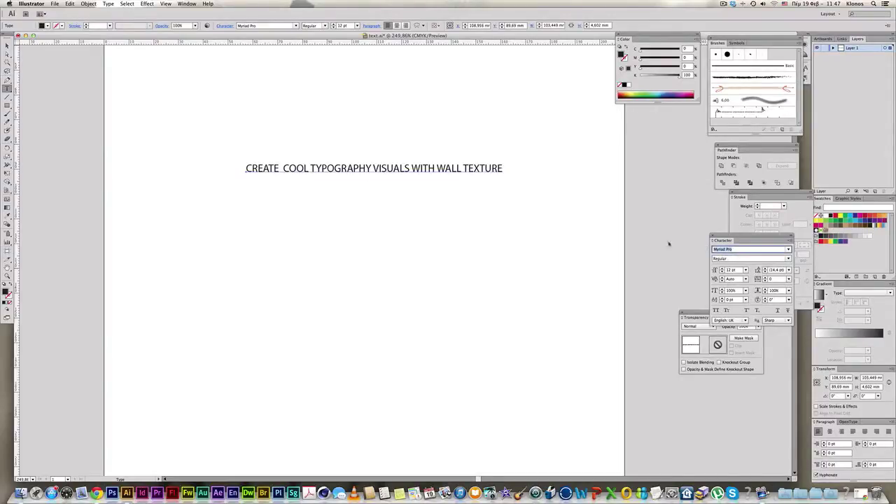
text(Impact)
key(Return)
key(v)
drag(445, 169, 452, 157)
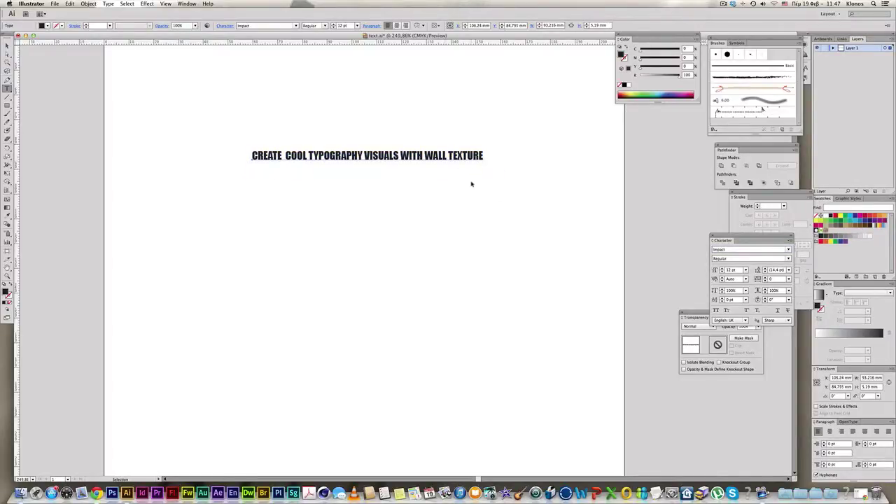
click(471, 184)
Split "COOL TYPOGRAPHY VISUALS WITH WALL TEXTURE" off the line into a separate text object below CREATE
key(t)
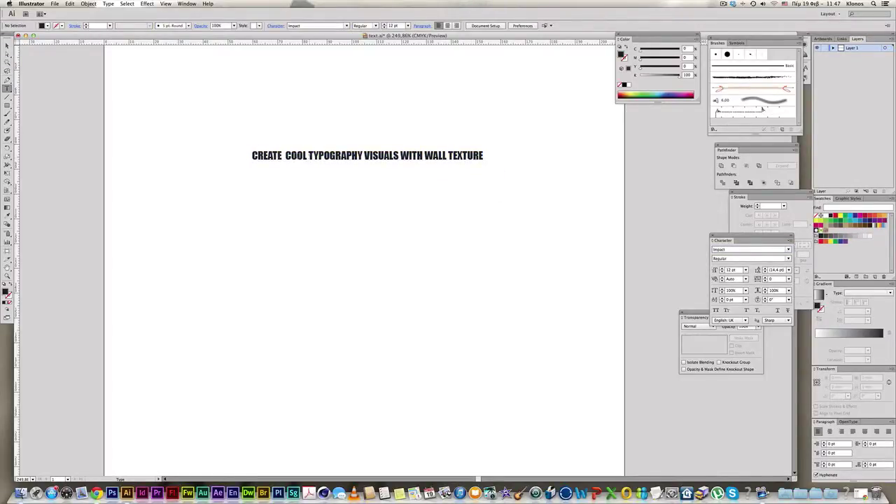
drag(283, 155, 593, 180)
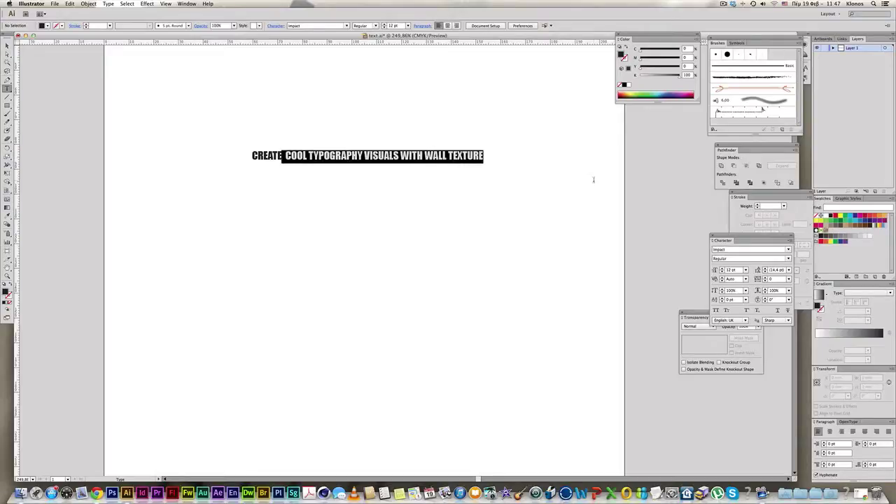
key(super+x)
click(277, 197)
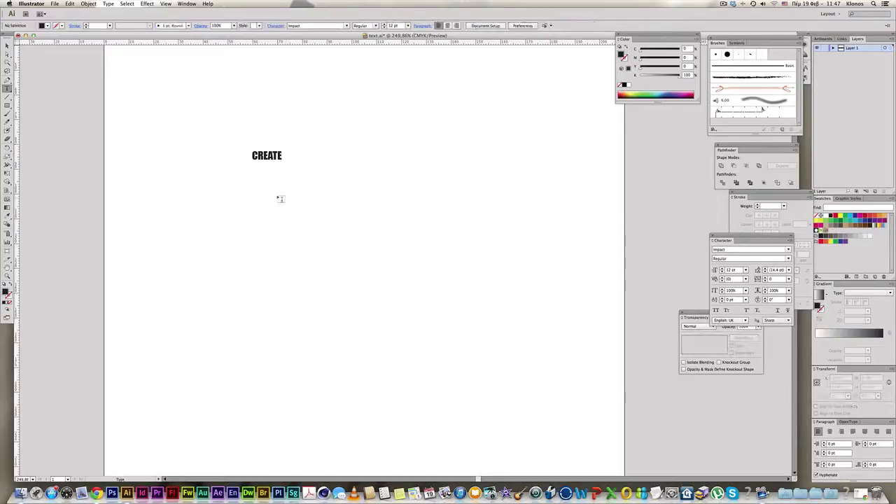
key(super+v)
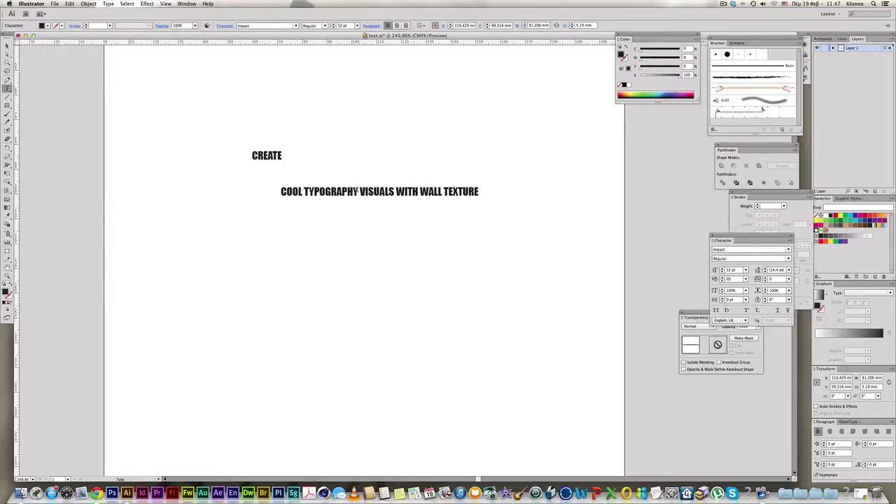
Split "VISUALS WITH WALL TEXTURE" into its own text object and place it just below COOL TYPOGRAPHY
drag(357, 191, 507, 204)
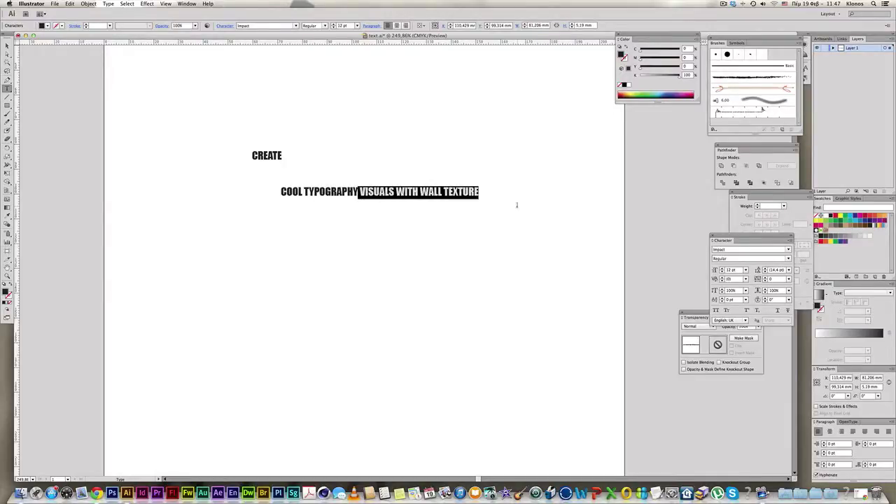
key(super+x)
click(324, 233)
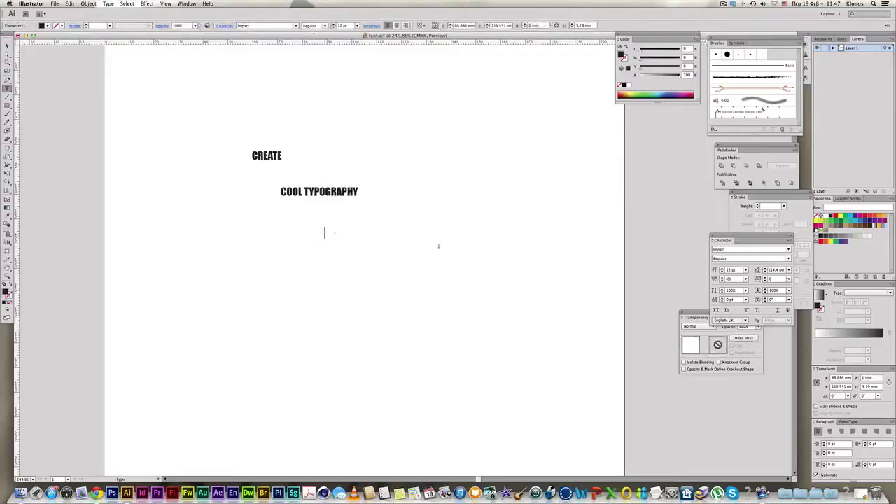
key(super+v)
drag(376, 236, 336, 216)
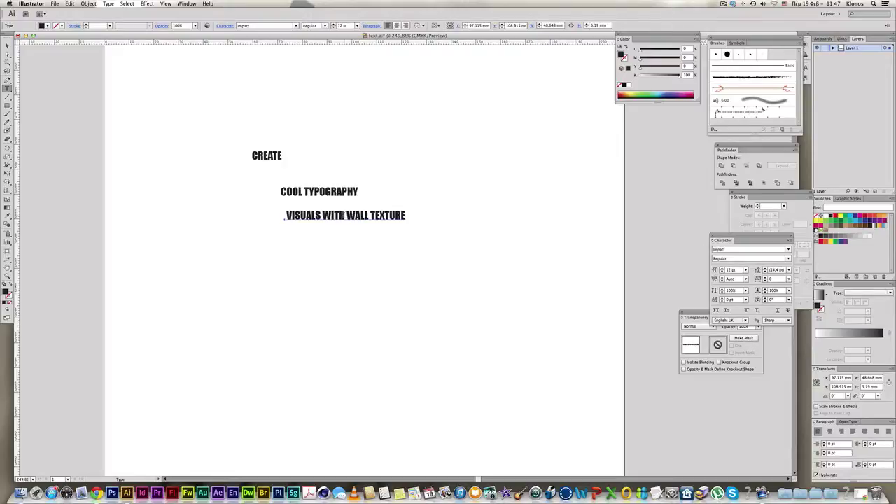
Cut "WITH WALL TEXTURE" out of the VISUALS line and paste it as a separate text object below
drag(322, 216, 452, 229)
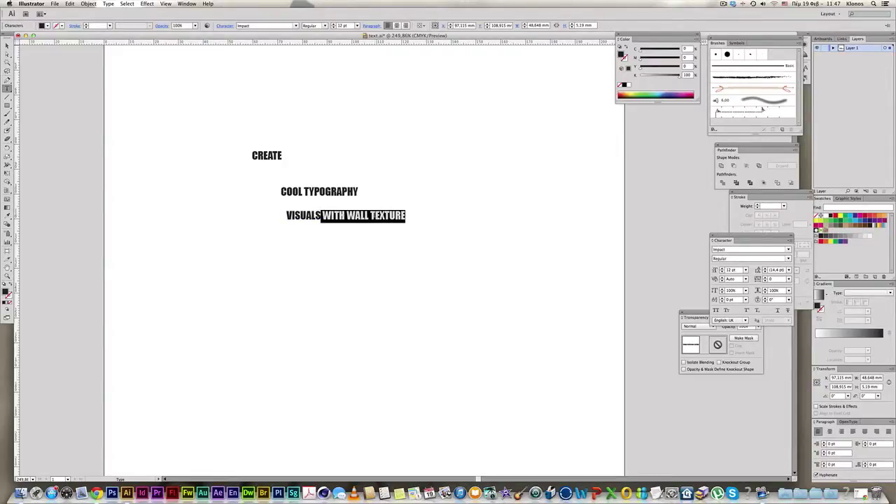
key(super+x)
click(330, 245)
key(super+v)
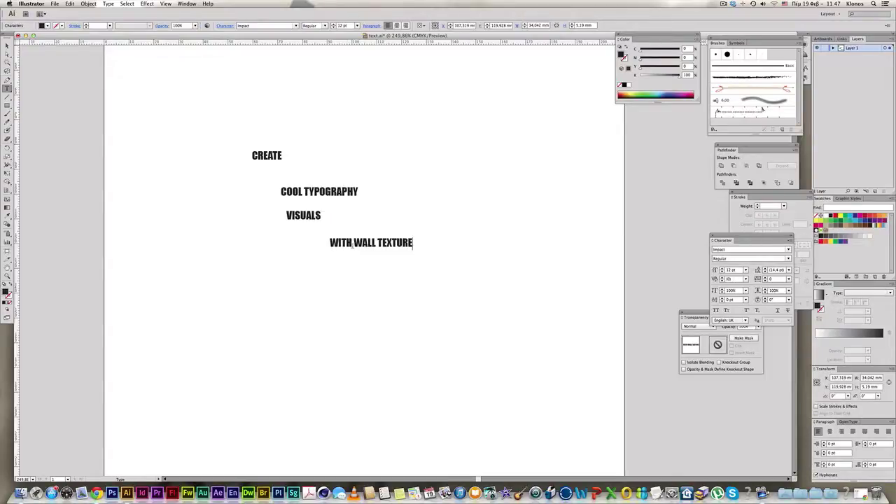
Separate "WALL TEXTURE" from WITH as its own text object and position it below WITH
drag(352, 242, 455, 245)
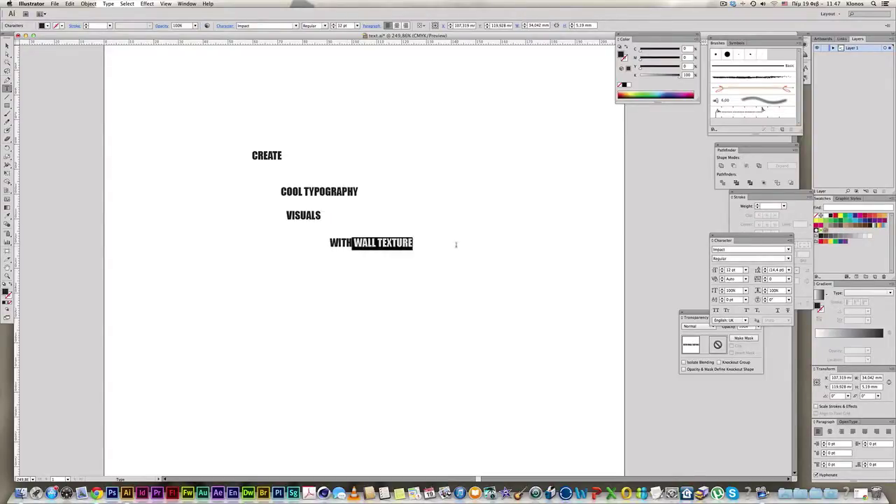
key(super+x)
click(374, 272)
key(super+v)
drag(403, 268, 343, 273)
Convert all five text objects to outlines
drag(223, 130, 451, 323)
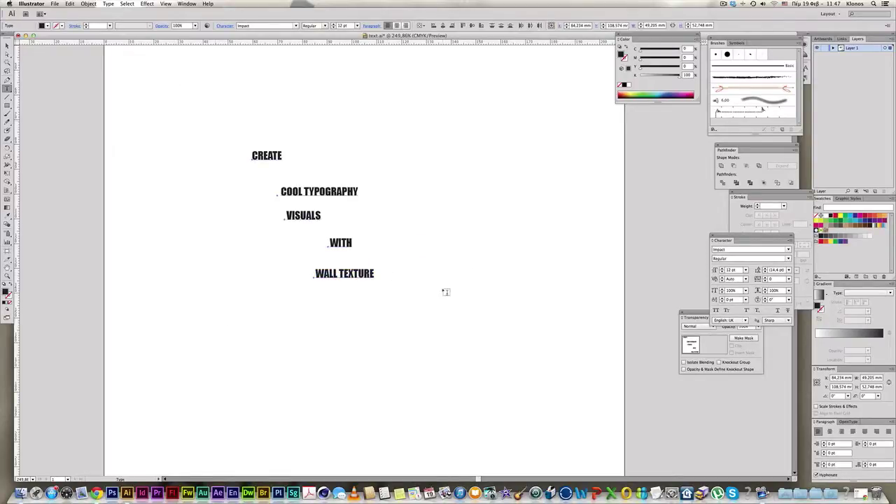
key(shift+super+o)
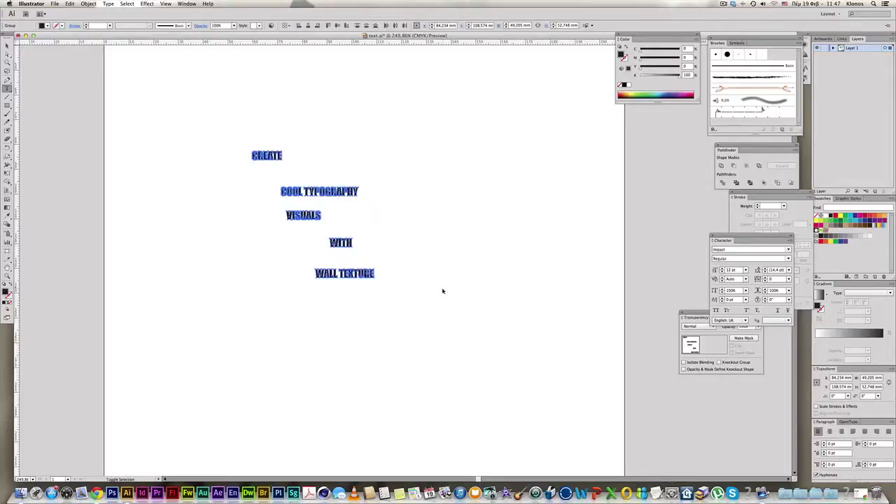
Hide the rulers and show them again
click(166, 4)
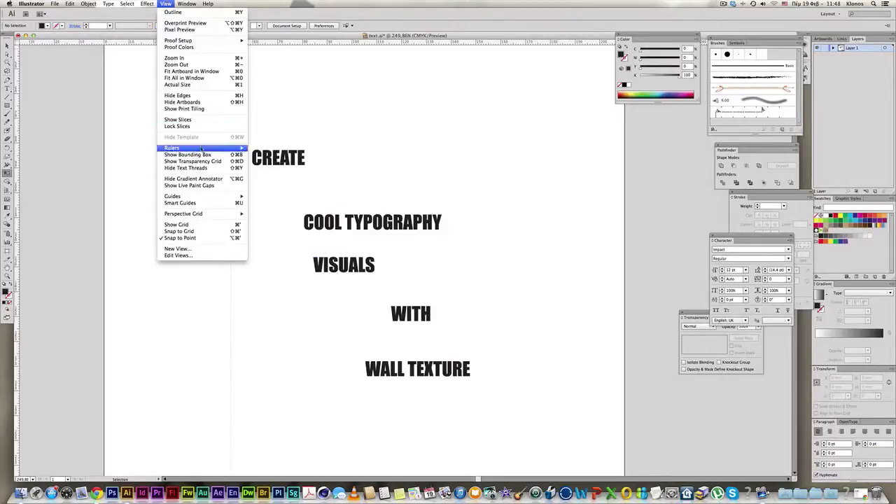
click(280, 149)
click(166, 4)
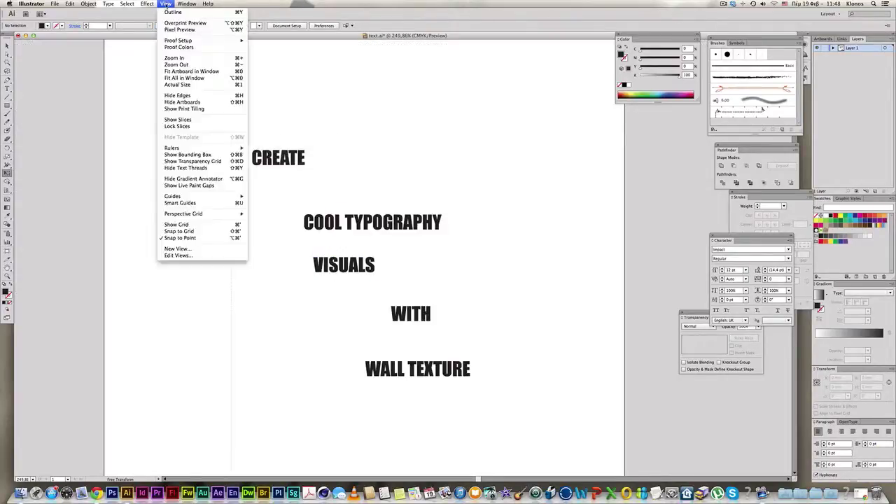
mouse_move(210, 148)
click(258, 149)
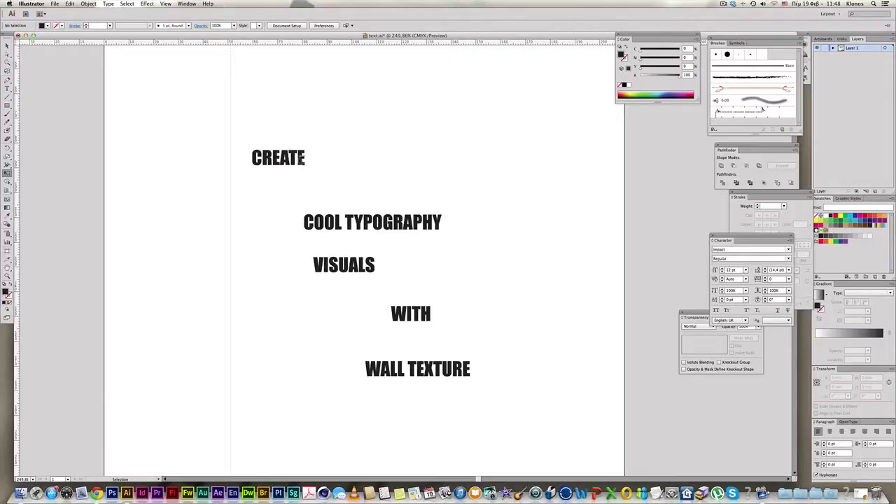
Add a second vertical guide and scale CREATE to span the full width between the two guides
key(v)
drag(18, 128, 389, 147)
drag(236, 128, 231, 150)
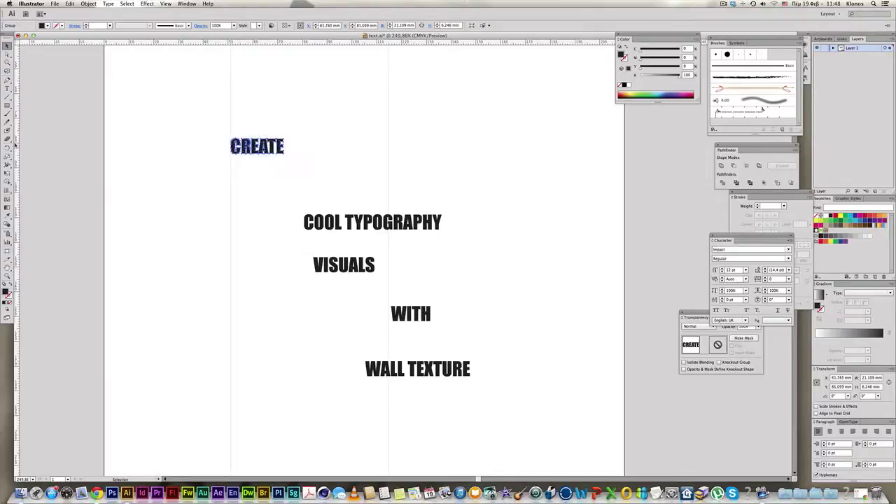
click(7, 173)
drag(284, 153, 396, 176)
super+click(345, 198)
Place COOL TYPOGRAPHY directly under CREATE and scale it to the width between the guides
drag(276, 202, 507, 237)
drag(305, 221, 229, 198)
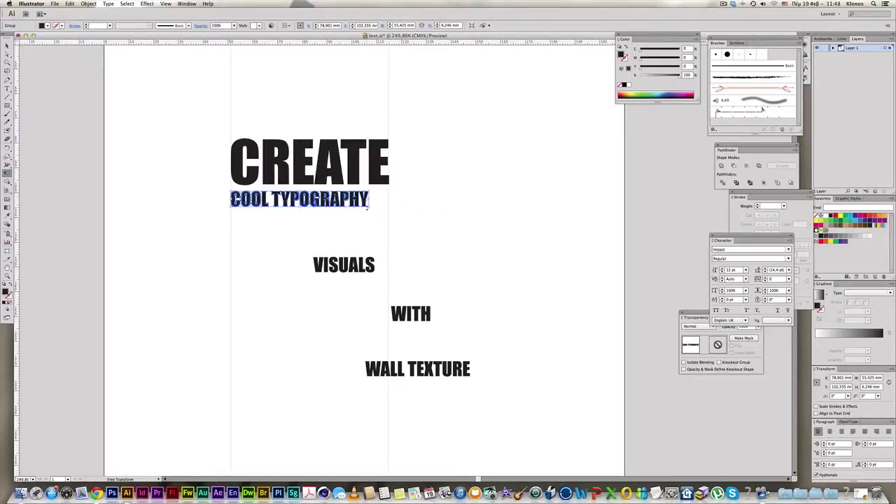
drag(371, 203, 390, 205)
Enlarge VISUALS under COOL TYPOGRAPHY and place WITH, rotated vertically, after its last letter, scaled to match its height
click(288, 248)
drag(306, 264, 343, 246)
drag(406, 317, 354, 224)
drag(264, 173, 397, 289)
drag(486, 347, 418, 322)
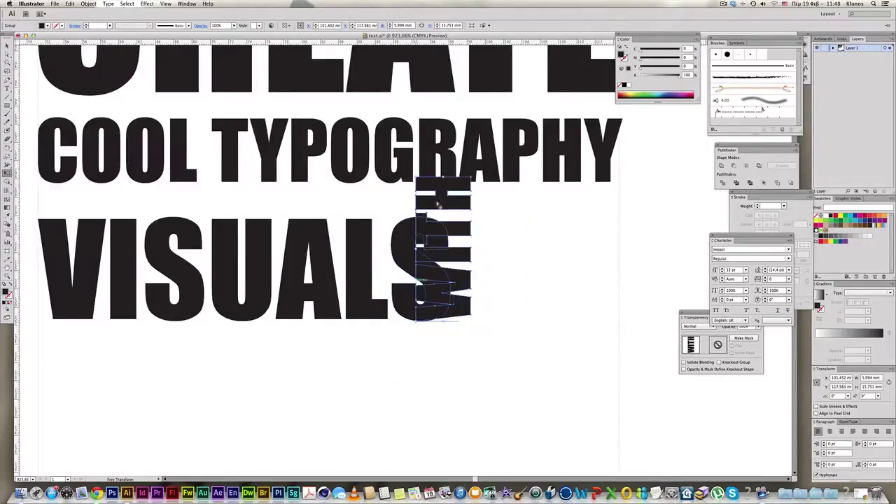
drag(471, 179, 486, 224)
key(super+minus)
key(super+minus)
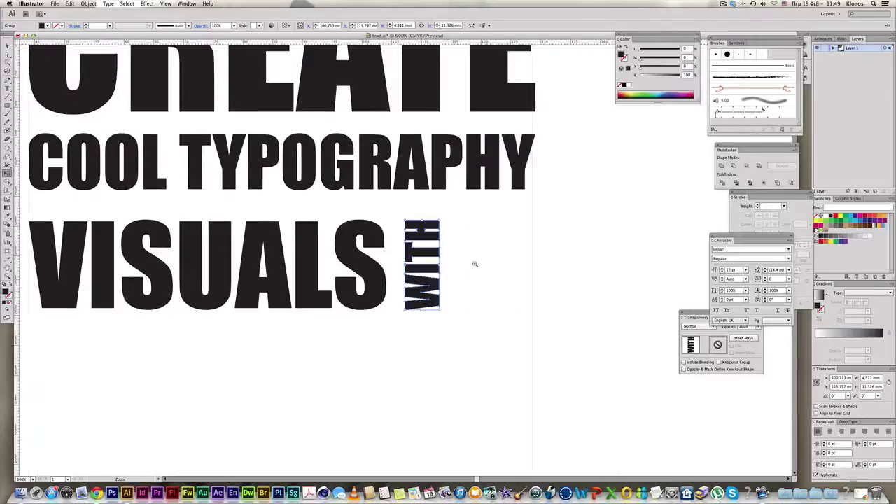
Scale VISUALS and the vertical WITH together so the row reaches the right guide
drag(419, 343, 57, 216)
key(e)
drag(380, 295, 450, 311)
Move WALL TEXTURE under VISUALS at the left guide and scale it to the width between the guides
key(super+minus)
scroll(495, 314, down, 2)
drag(389, 319, 513, 403)
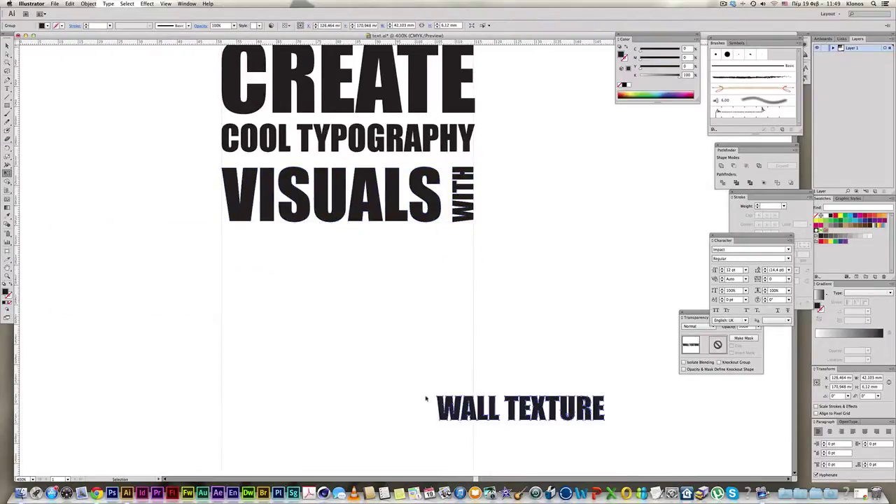
drag(438, 398, 224, 237)
key(e)
drag(392, 258, 488, 261)
key(super+shift+a)
key(super+minus)
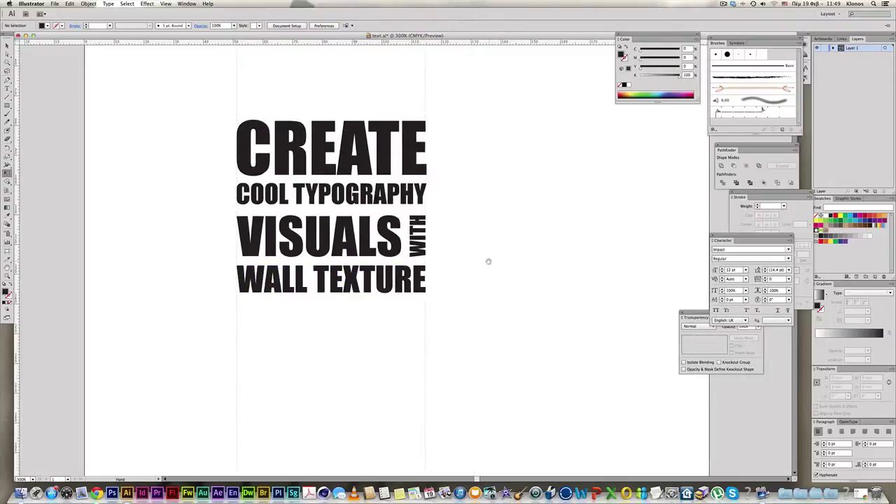
Stretch VISUALS, WITH and WALL TEXTURE together slightly to the left, to about 64 mm wide
key(v)
drag(471, 259, 471, 265)
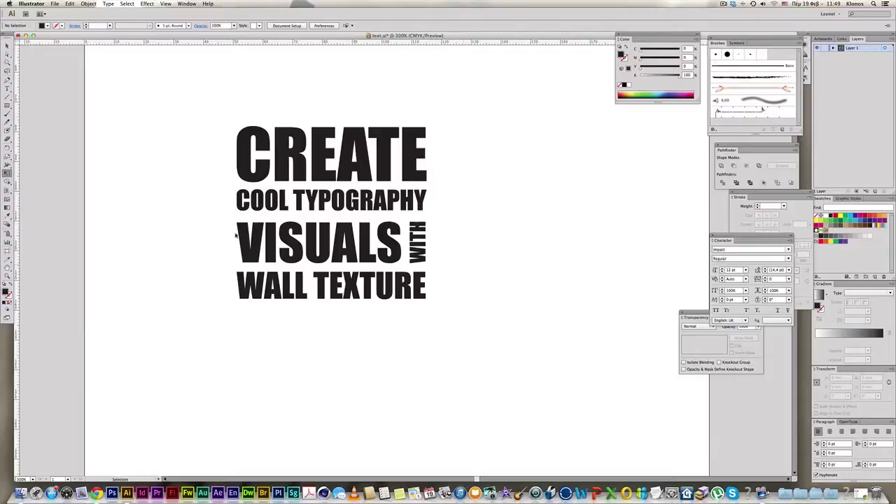
drag(218, 226, 469, 352)
key(e)
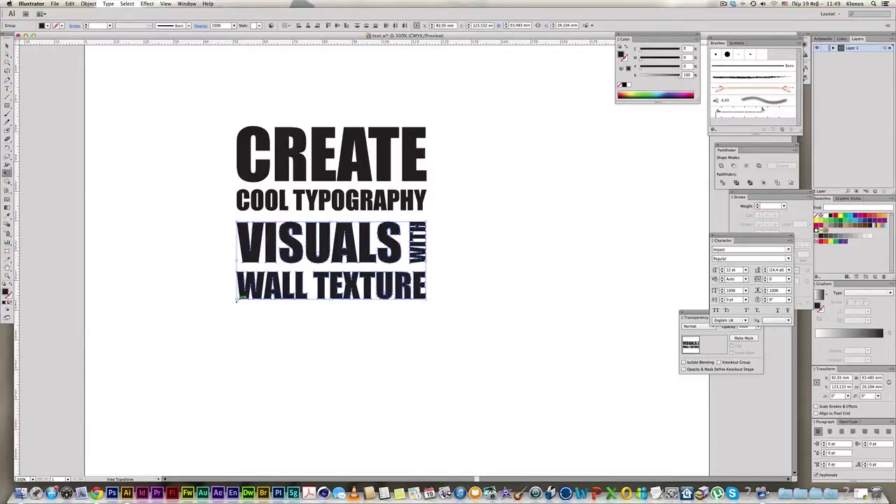
drag(237, 299, 446, 324)
Scale WALL TEXTURE alone down from its left edge to about 63 mm wide
super+click(276, 324)
key(e)
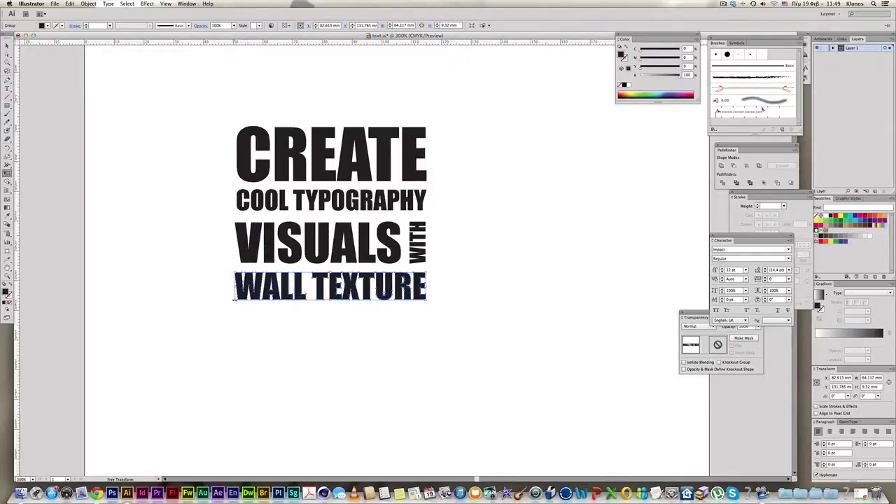
click(329, 344)
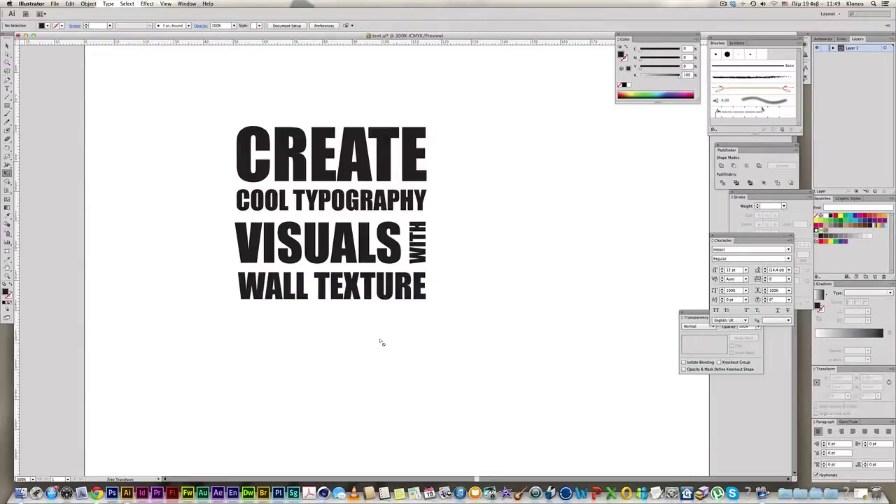
key(v)
Try to enlarge WALL TEXTURE slightly from its lower-left corner, and undo the change
key(z)
drag(101, 68, 746, 477)
key(space)
drag(460, 297, 192, 278)
drag(237, 313, 235, 312)
super+click(446, 350)
key(super+z)
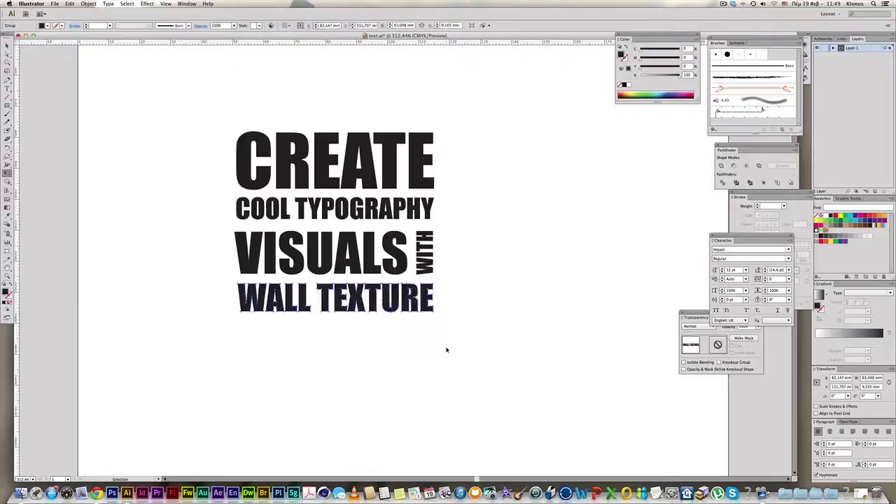
Scale WALL TEXTURE down slightly from its lower-left corner to about 62.5 mm wide and reselect it
drag(466, 361, 240, 312)
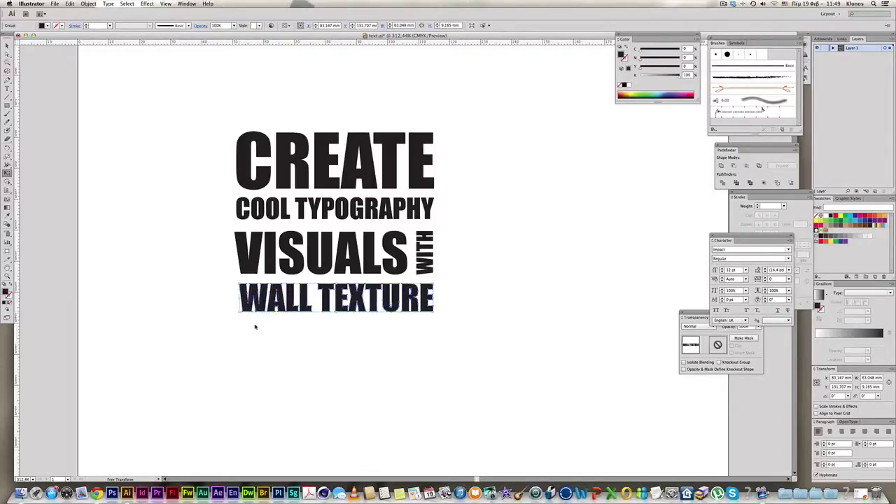
super+click(358, 340)
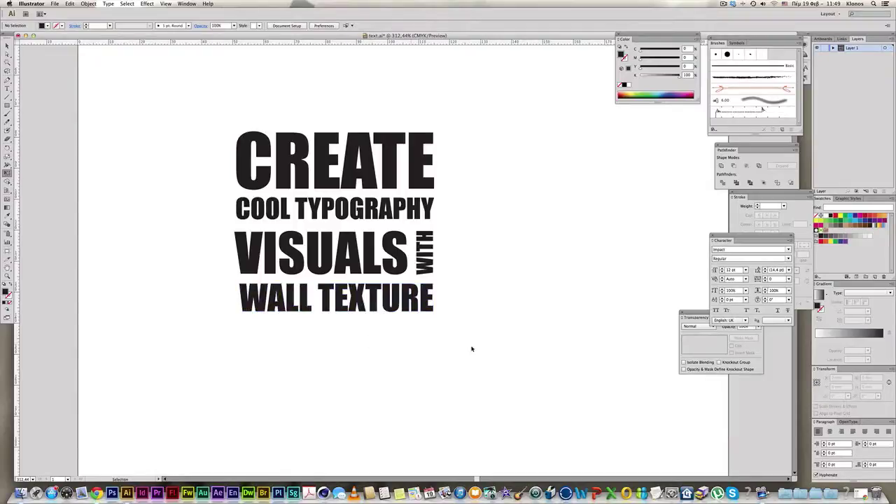
drag(483, 355, 135, 292)
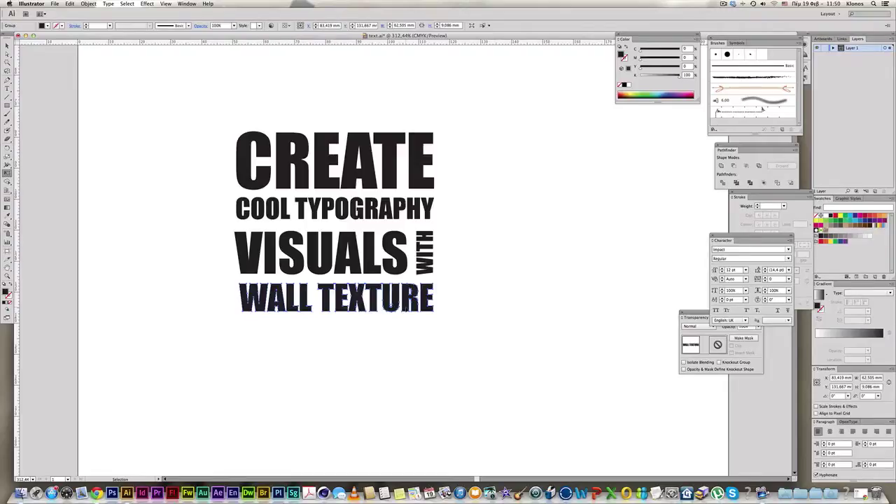
Draw a thin black divider rectangle between COOL TYPOGRAPHY and VISUALS, spanning the width between the two guides, and deselect it
click(7, 105)
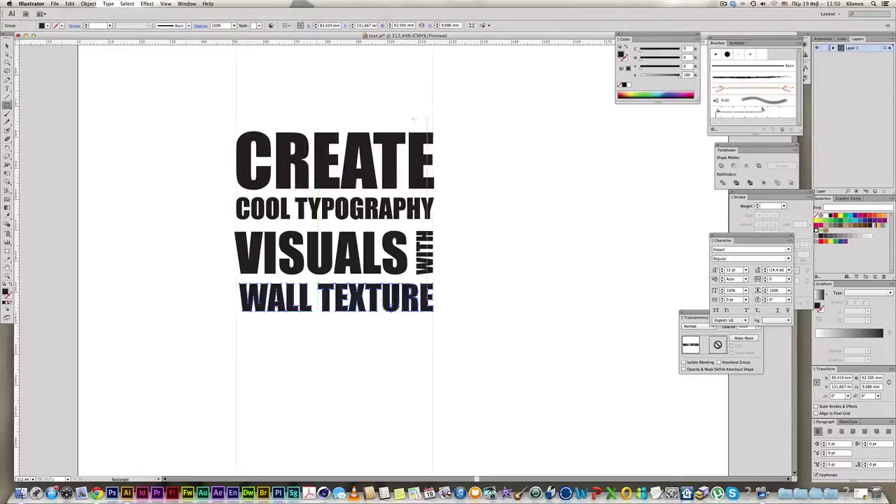
drag(236, 223, 434, 224)
key(v)
click(124, 260)
Shift VISUALS, WITH and WALL TEXTURE slightly down together and lower the divider a little to even out the gaps around it
drag(348, 326, 484, 341)
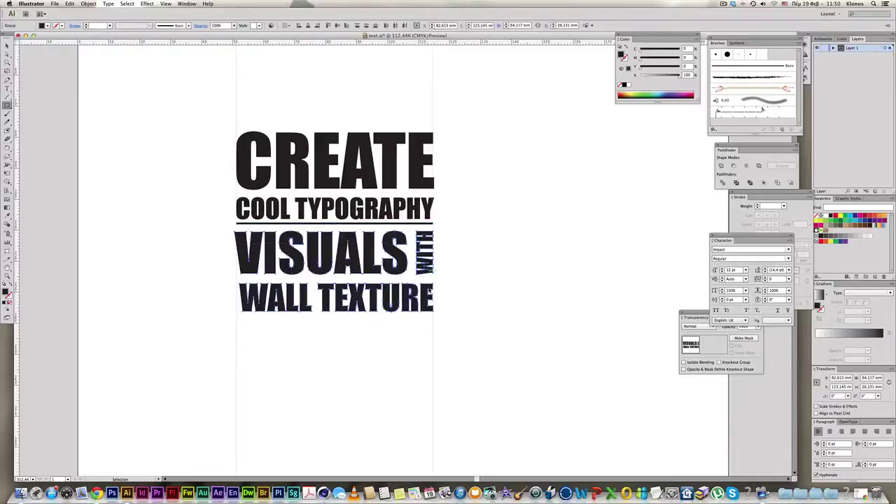
drag(432, 310, 432, 314)
click(448, 260)
drag(428, 226, 428, 230)
super+click(458, 242)
key(e)
drag(478, 287, 473, 284)
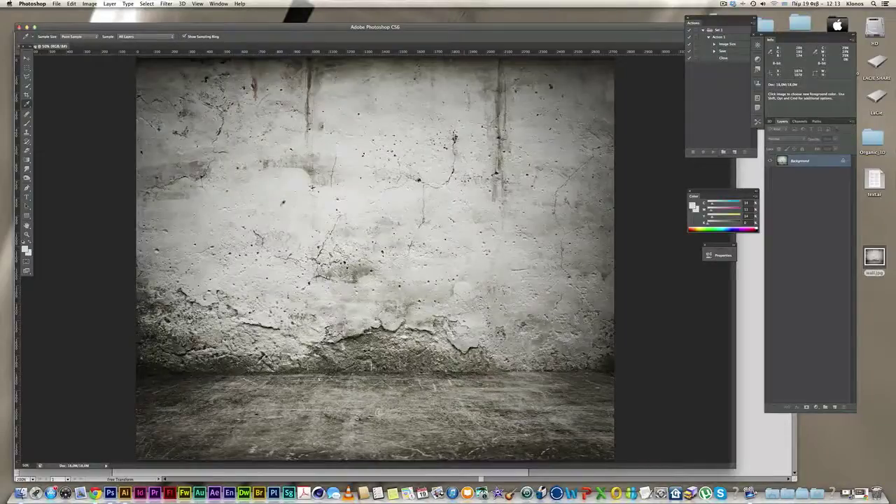
Copy the whole typography block with its divider from Illustrator and paste it onto the wall photo in Photoshop
click(27, 57)
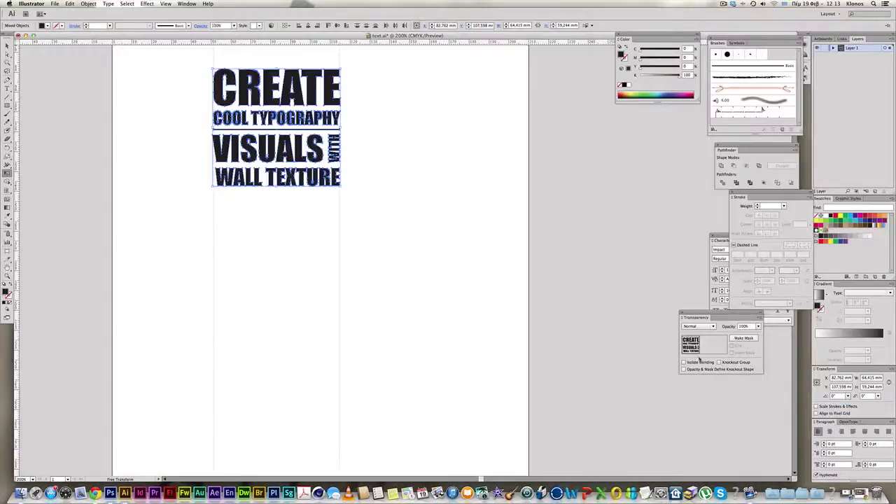
drag(174, 54, 388, 192)
key(a)
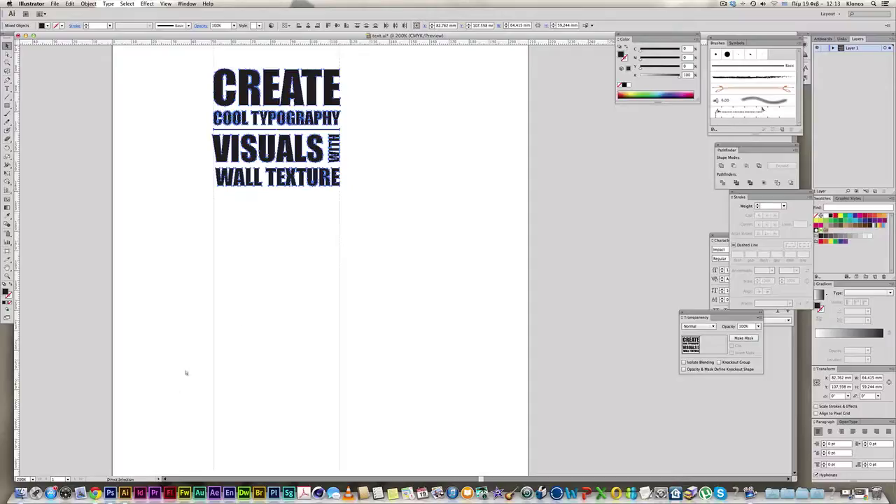
click(110, 493)
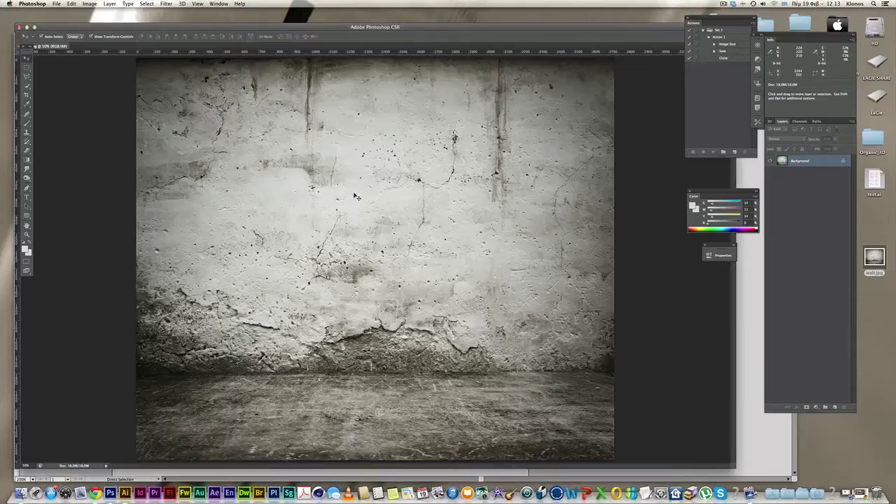
key(super+v)
click(466, 223)
Scale the pasted typography to about 214%, centre it on the wall above the floor, and commit the transformation
drag(444, 323, 518, 389)
drag(308, 198, 233, 131)
drag(327, 191, 333, 166)
drag(236, 363, 239, 362)
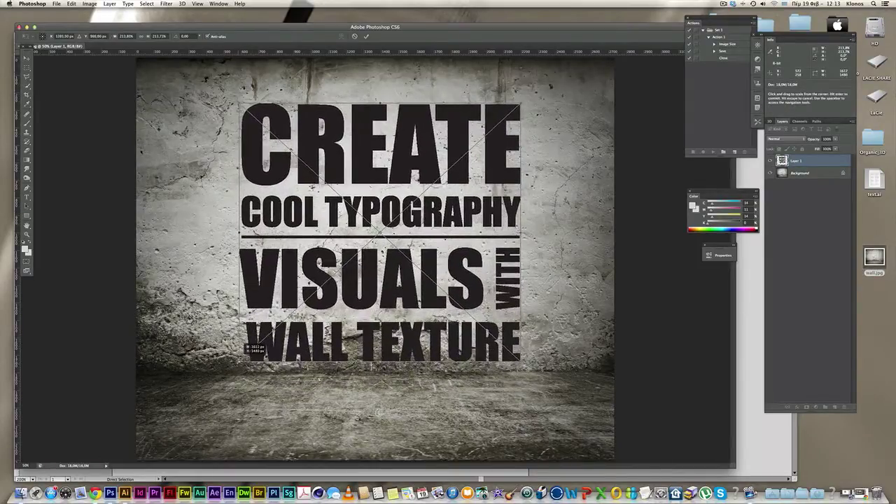
drag(413, 207, 425, 204)
key(Return)
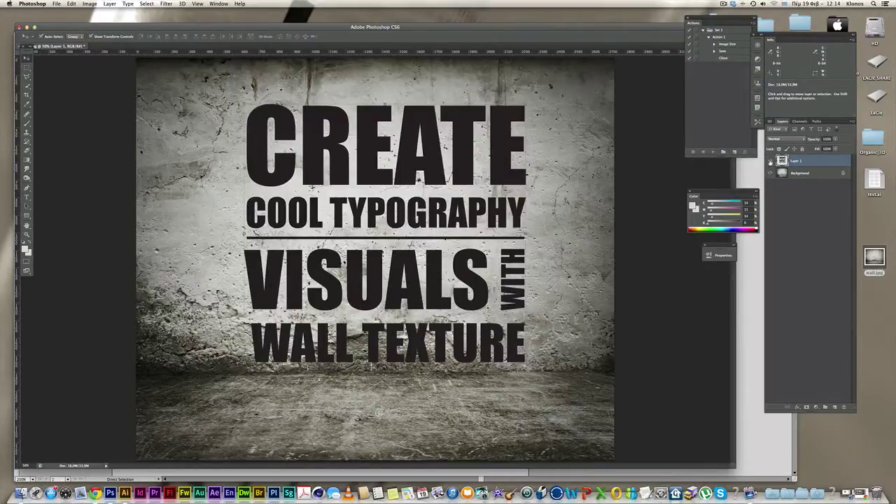
Save the layered document to the Desktop as wall.psd in Photoshop format with layers kept
key(super+shift+s)
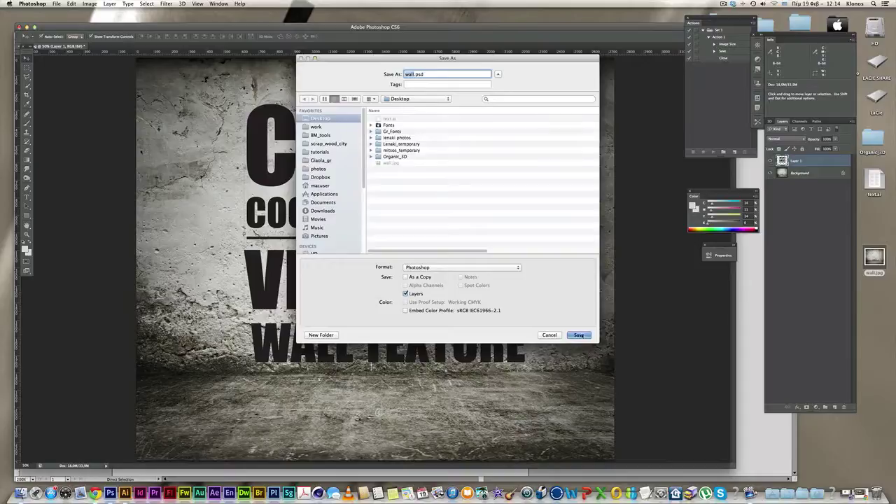
key(Return)
click(526, 216)
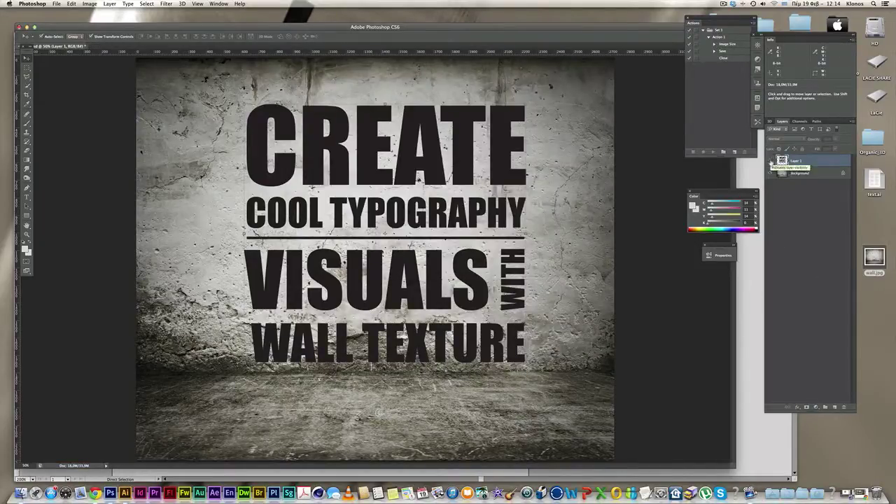
Hide the typography layer and desaturate the Background wall layer by setting its Hue/Saturation saturation to -100
click(770, 161)
click(800, 174)
key(ctrl+u)
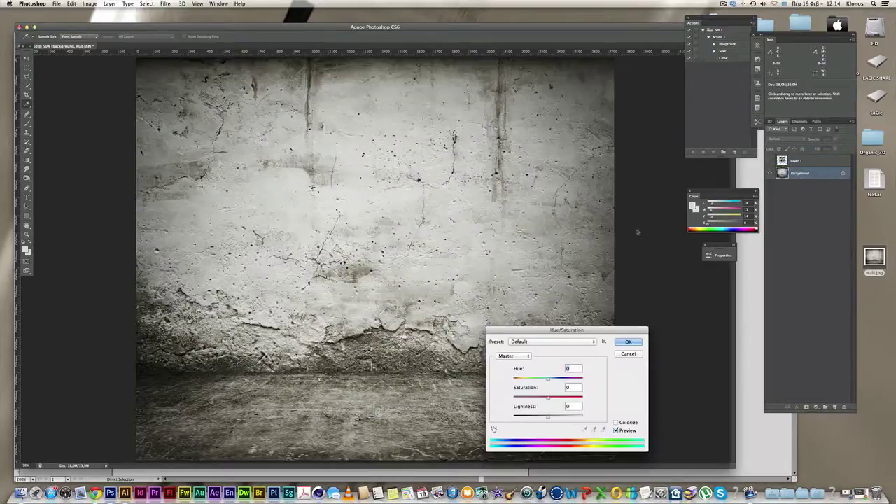
drag(548, 398, 514, 398)
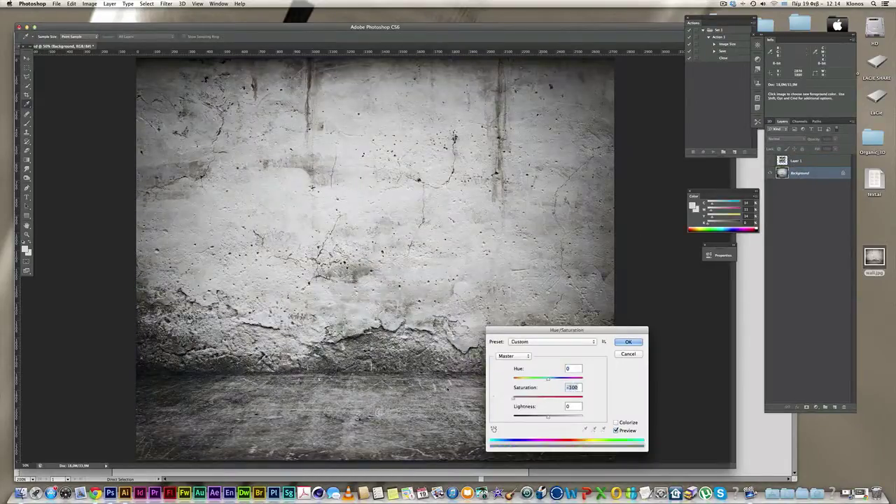
click(628, 342)
Save the desaturated wall to the Desktop as wall_map.psd in Photoshop format
key(super+shift+s)
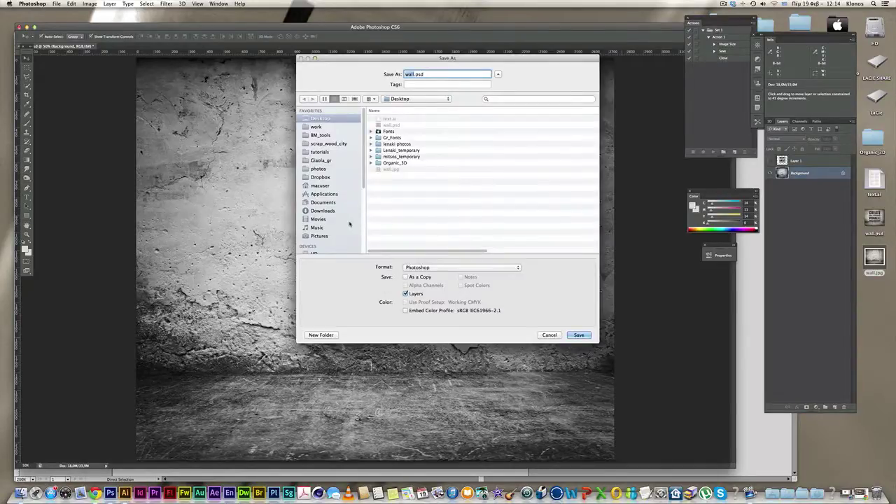
key(Right)
text(_up)
key(BackSpace)
key(BackSpace)
text(map)
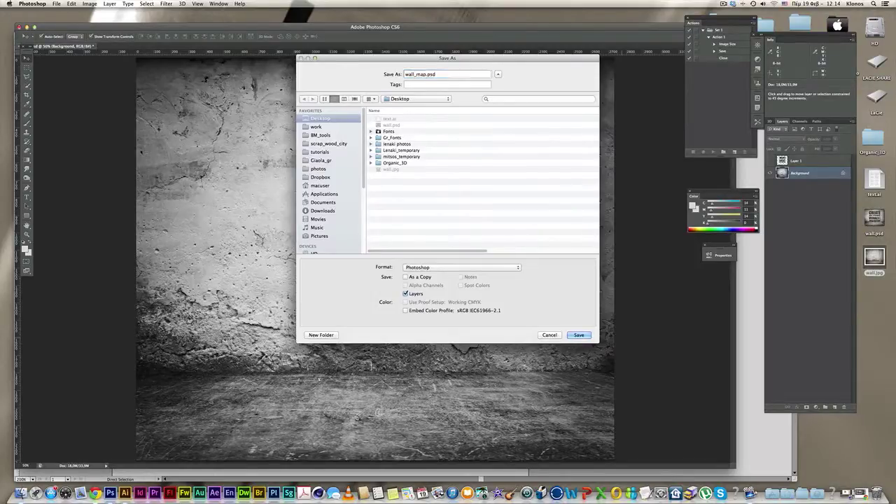
key(Return)
key(Return)
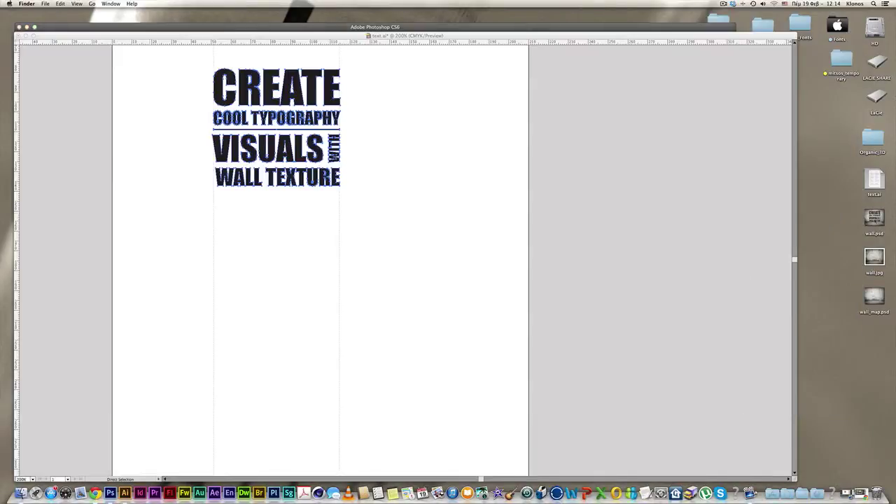
Open wall.psd and displace its typography layer at horizontal and vertical scale 10, Stretch To Fit, Repeat Edge Pixels, with wall_map.psd as the map
drag(874, 218, 108, 483)
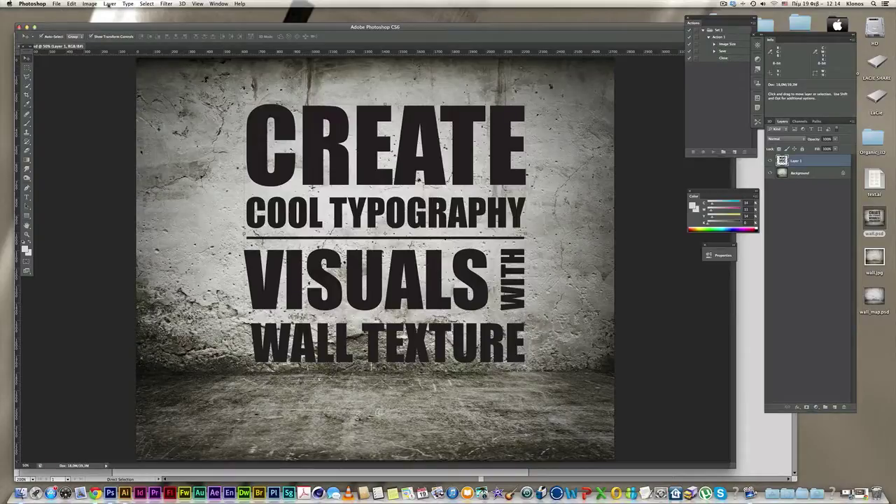
click(163, 3)
mouse_move(196, 86)
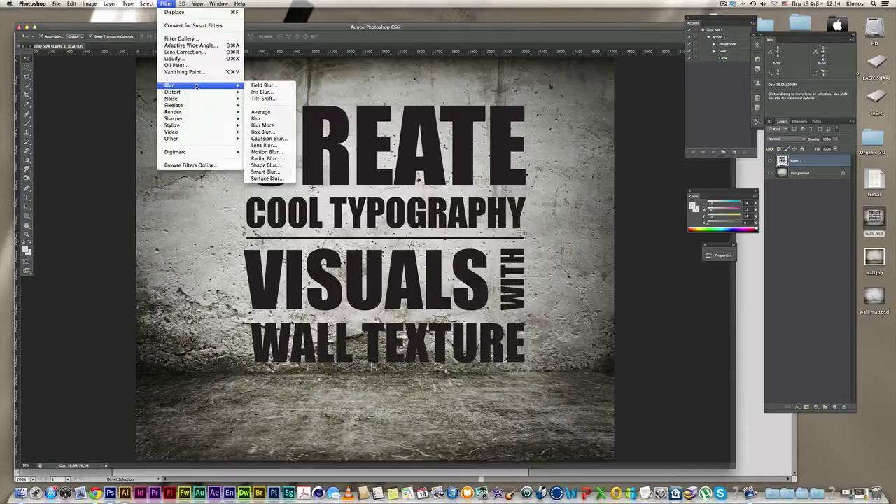
click(261, 92)
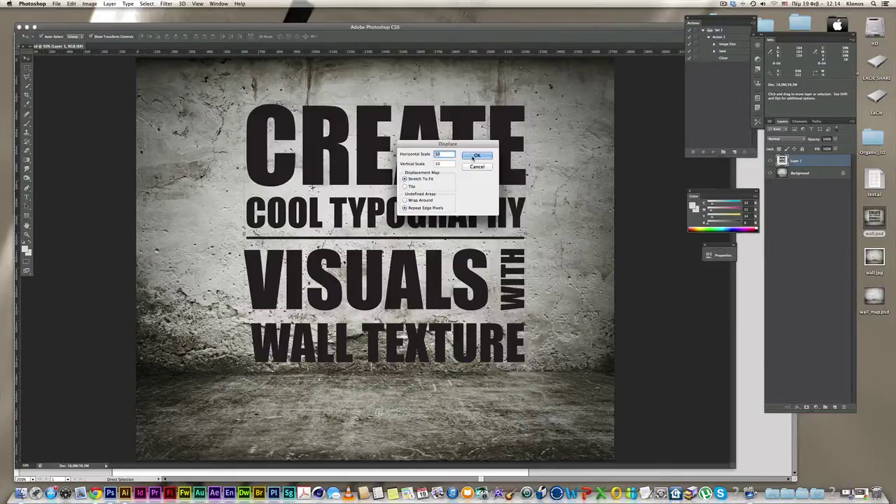
click(474, 156)
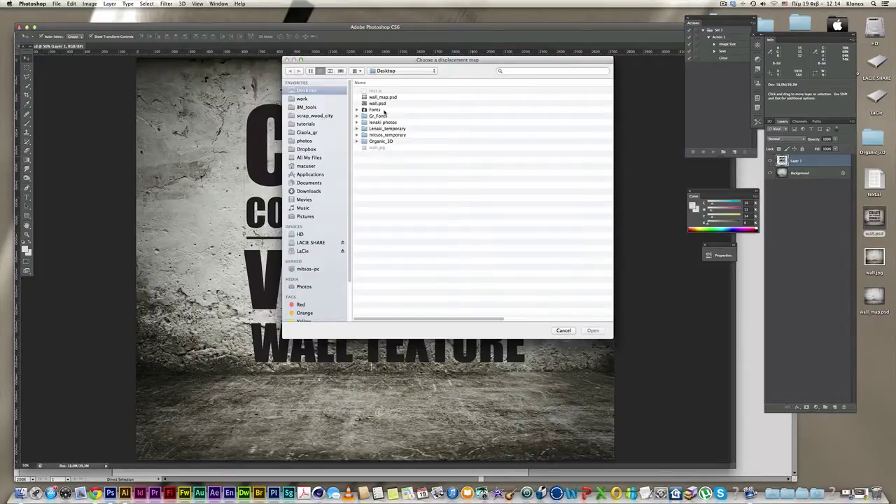
click(383, 98)
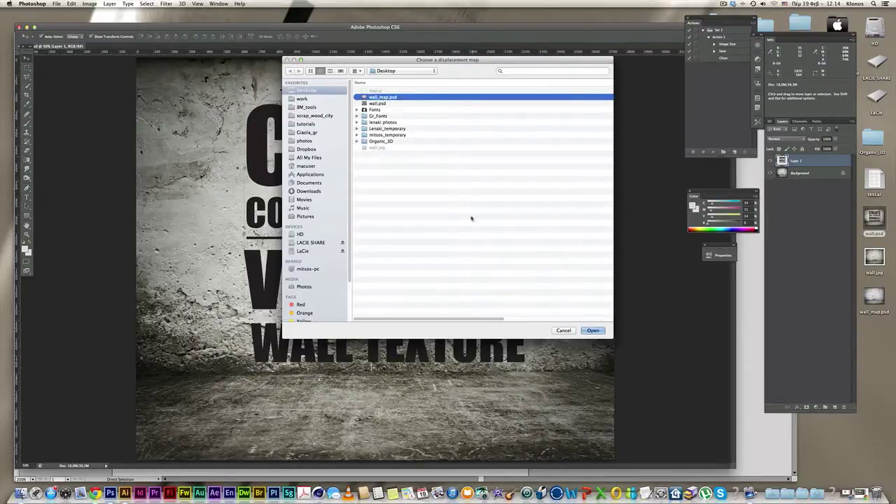
click(591, 331)
Switch to the full-screen view and set the typography layer's blend mode to Linear Burn
key(f)
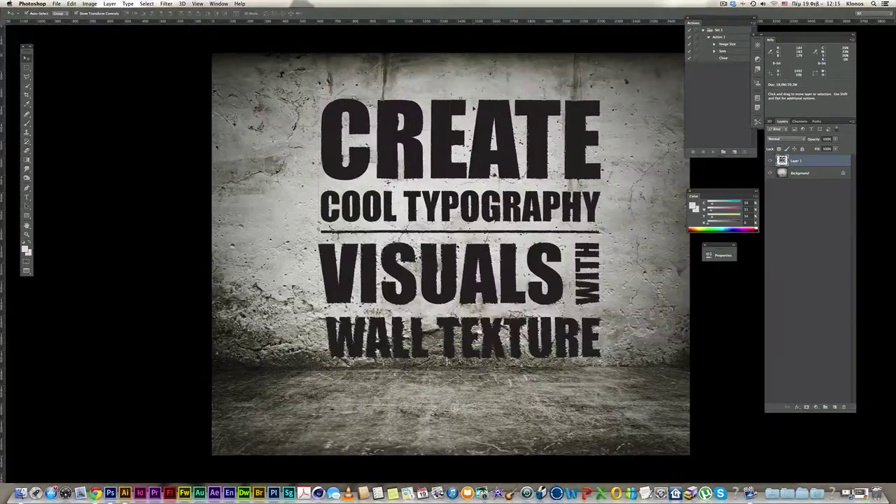
drag(491, 127, 443, 122)
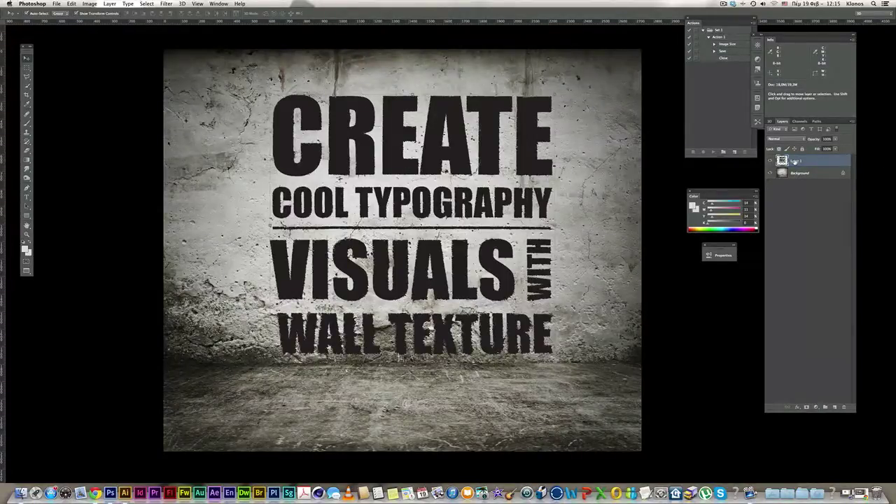
click(785, 140)
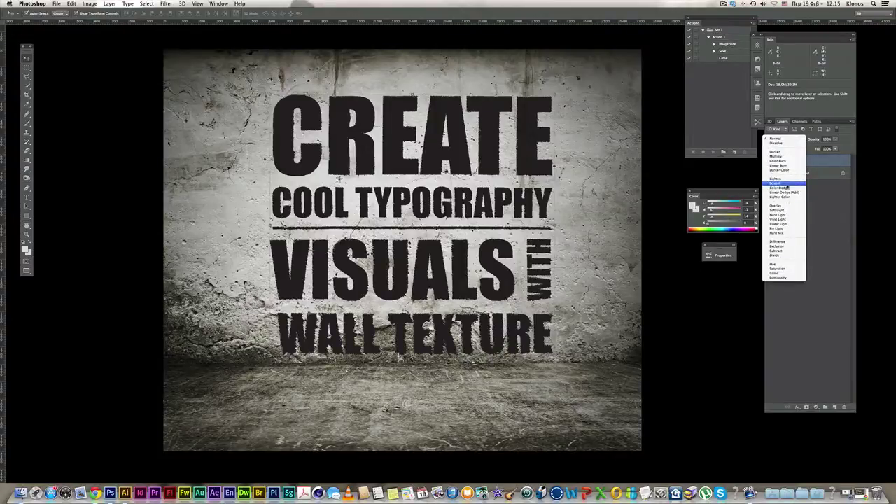
click(778, 166)
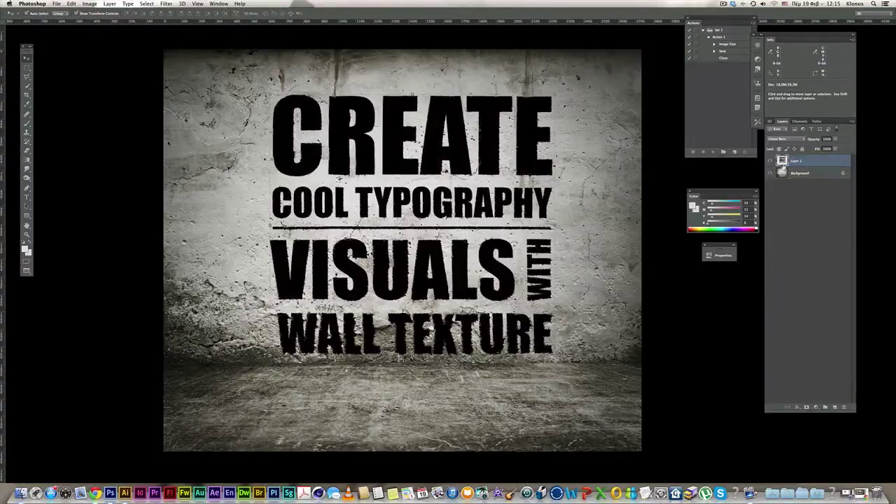
Lock the typography layer's transparent pixels and fill the lettering with a dark tone sampled from the base of the wall
click(26, 104)
click(269, 356)
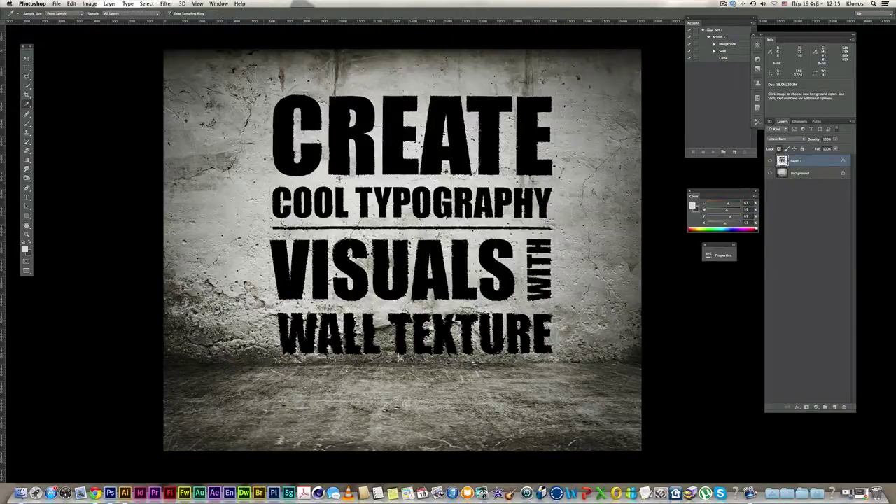
key(super+BackSpace)
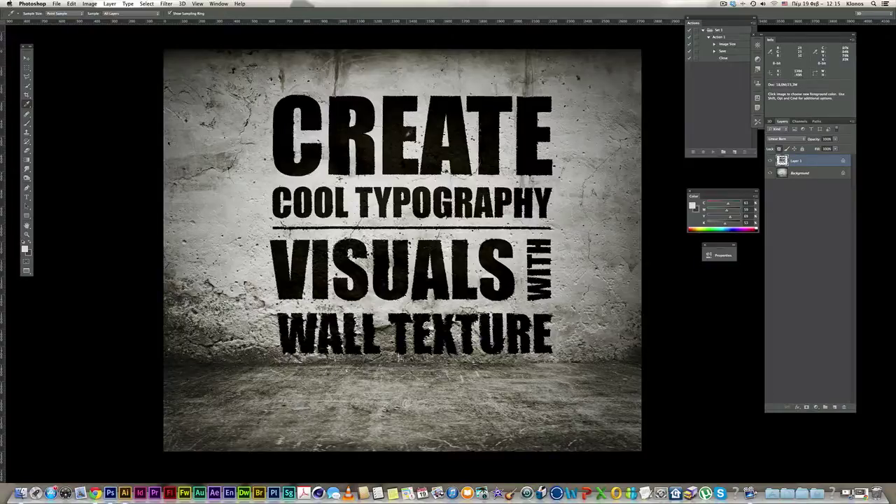
Hide the typography layer, sample a lighter grey-brown from the wall's base, then refill the lettering with it and show the layer again
click(771, 161)
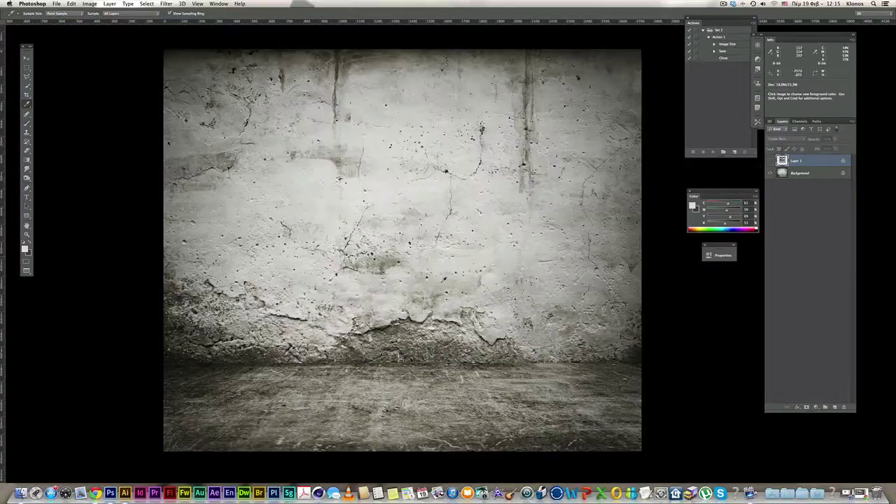
click(356, 352)
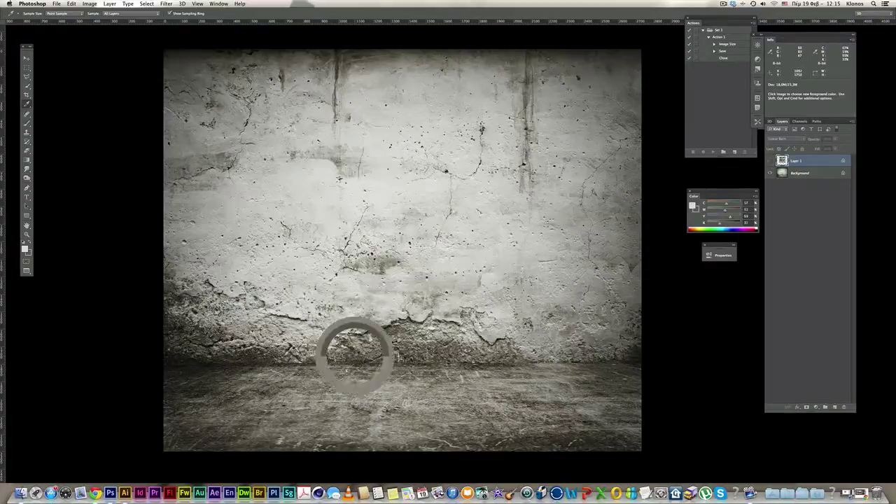
click(357, 357)
click(360, 357)
click(362, 353)
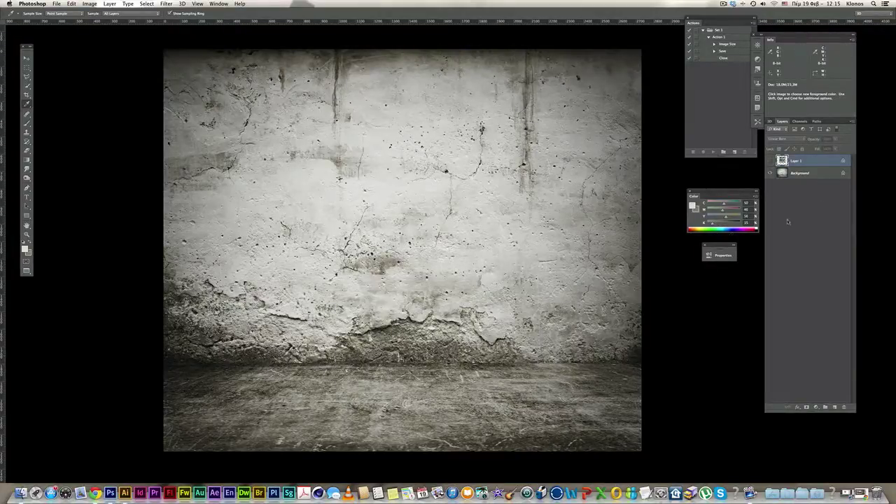
click(770, 161)
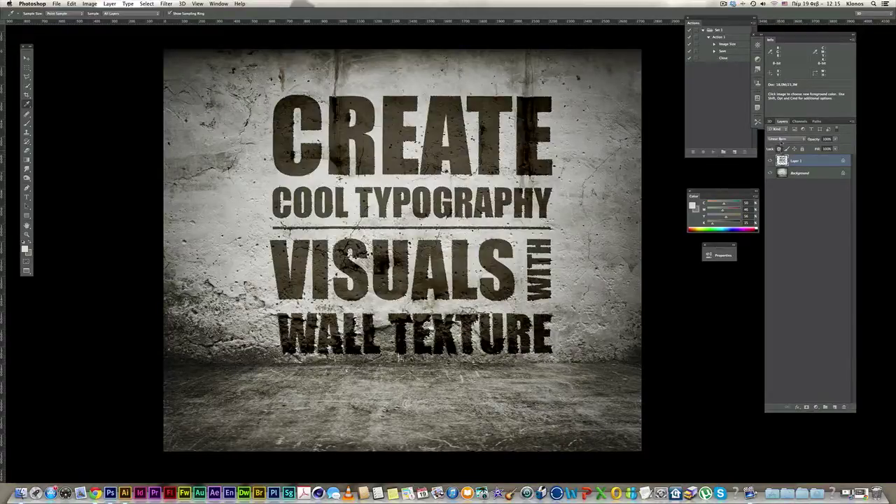
click(834, 140)
click(822, 163)
Hide the lettering to sample a darker grey-brown from the wall's base, then show the typography layer and refill the lettering with it
click(770, 161)
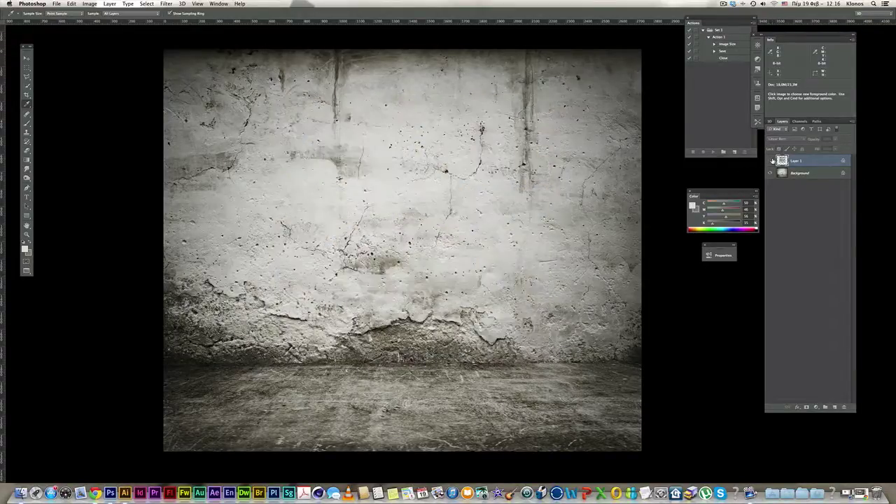
click(441, 352)
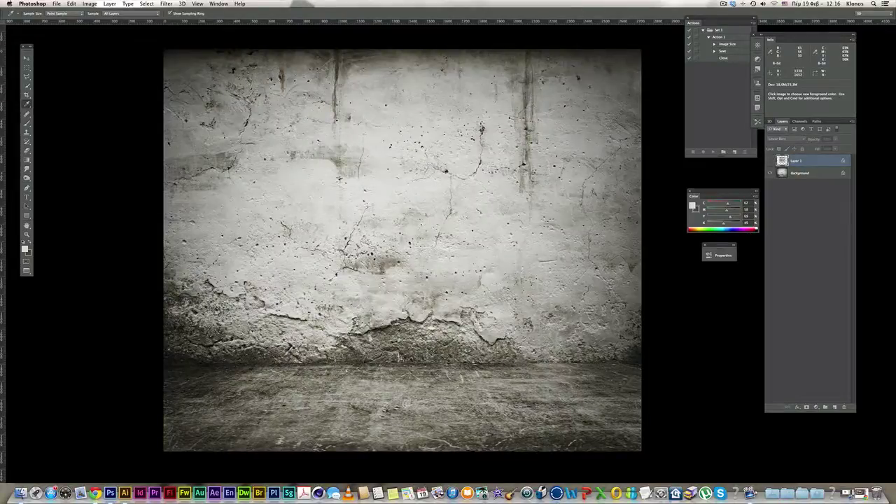
key(super+z)
click(368, 361)
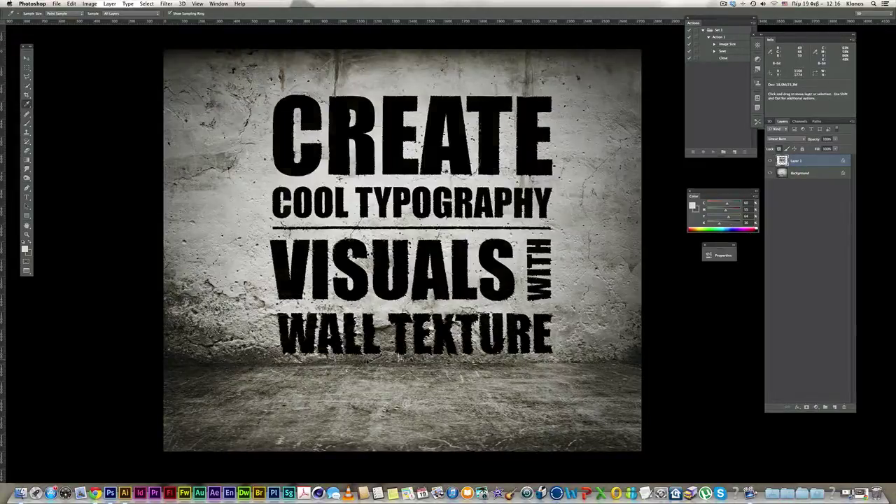
key(i)
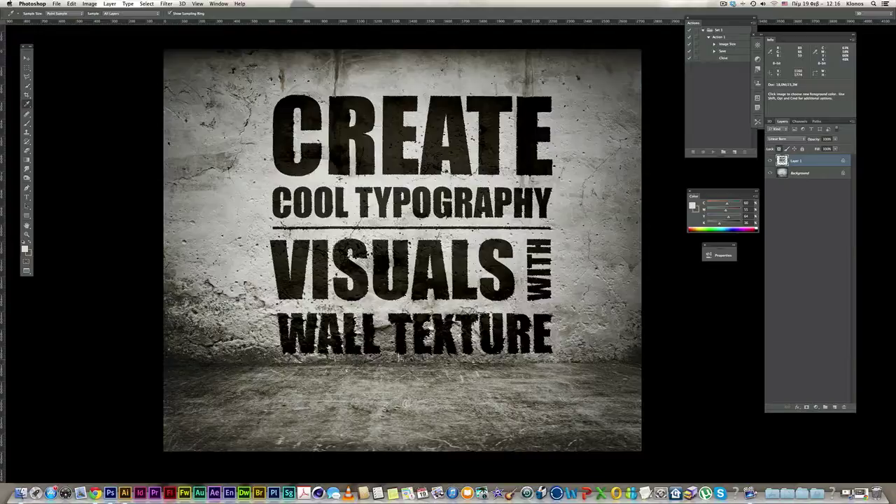
drag(484, 311, 475, 314)
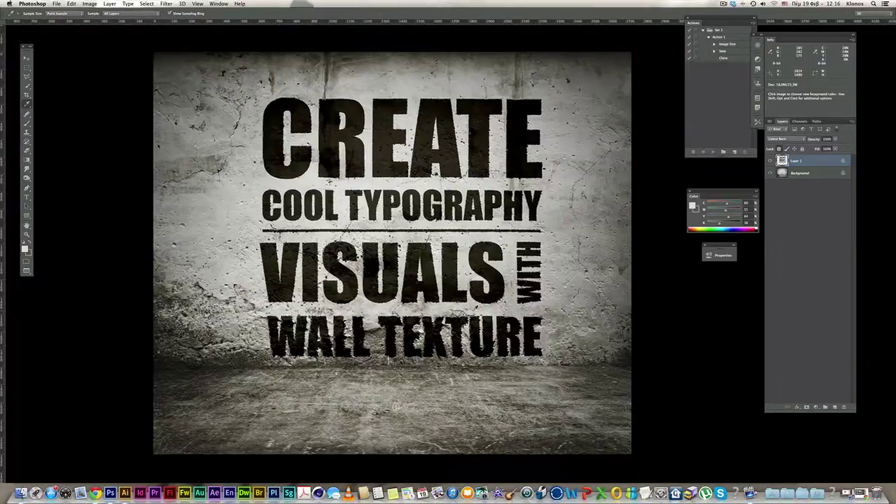